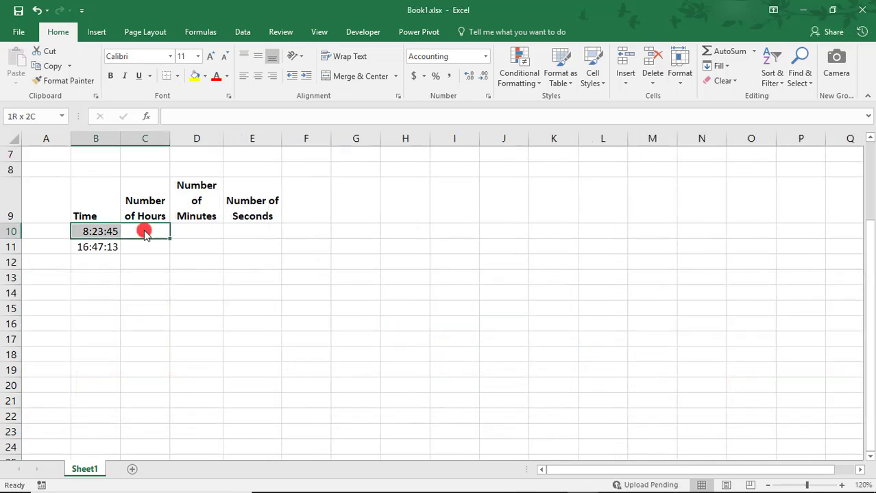
Preview both times in column B as decimal numbers, then restore their time format.
key(shift+Down)
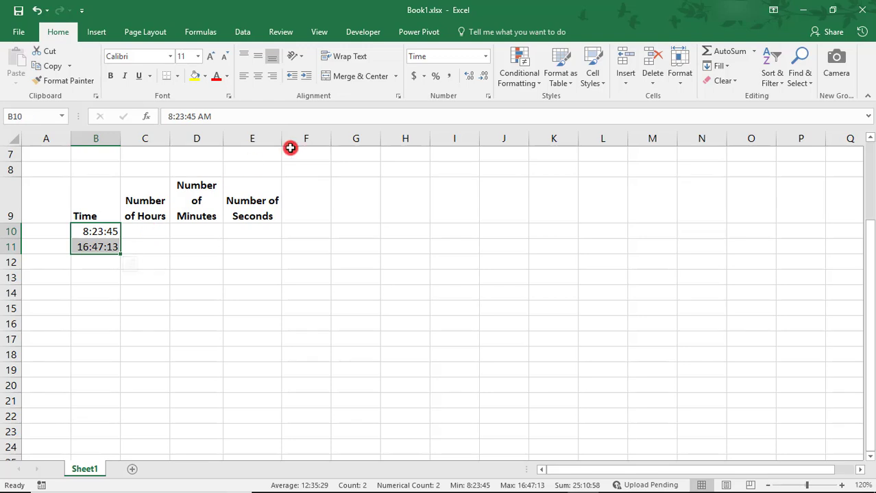
click(454, 76)
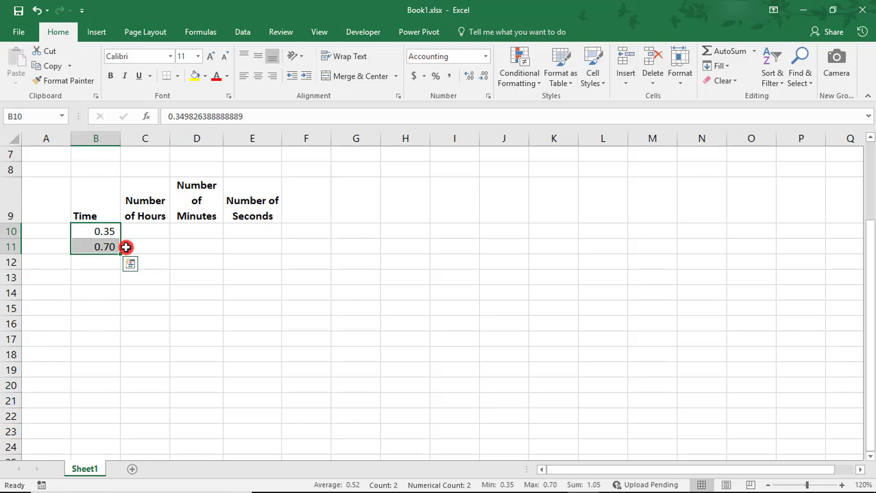
key(ctrl+shift+2)
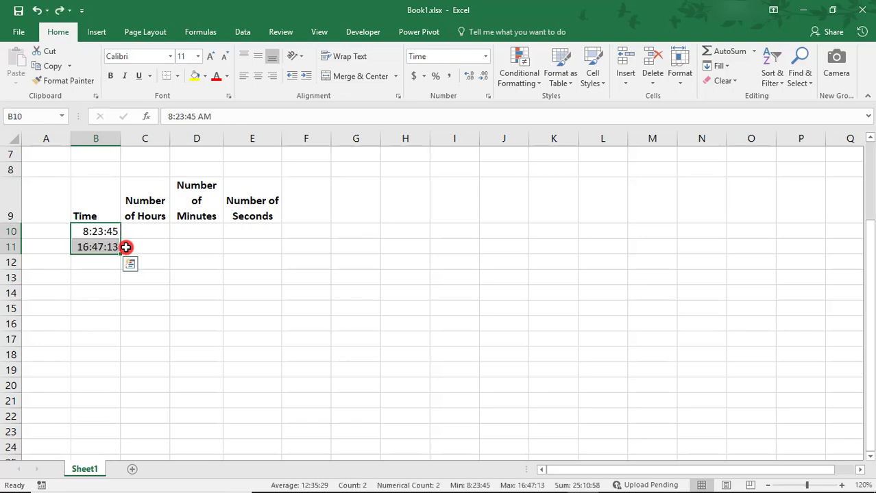
Enter the hours formula =B10*24 in C10 and copy it into C11.
key(Right)
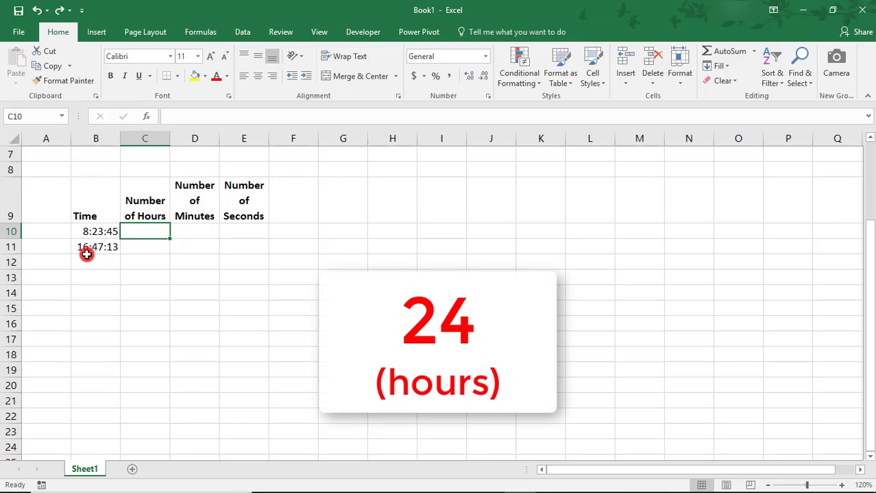
text(=)
key(Left)
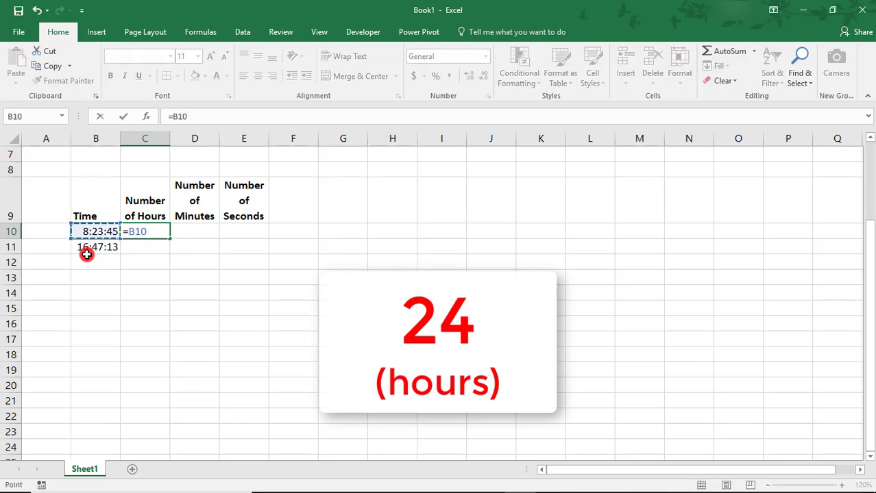
text(*24)
key(Return)
key(Up)
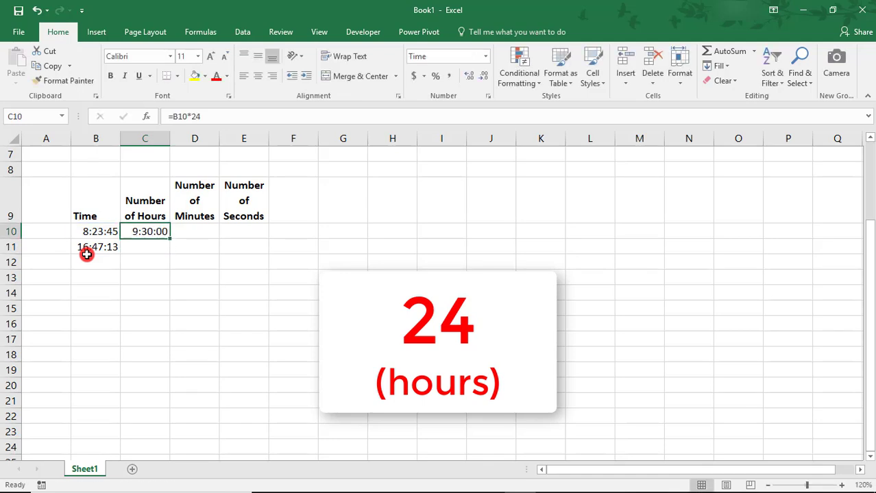
key(ctrl+c)
key(Down)
key(Return)
key(Up)
key(shift+Down)
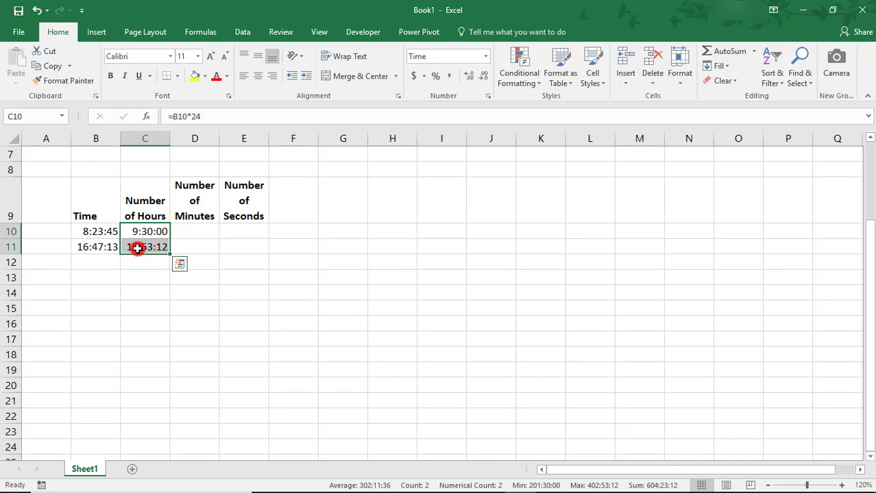
Show C10:C11 as decimal hours (8.40 and 16.79) and check the C11 formula.
click(450, 78)
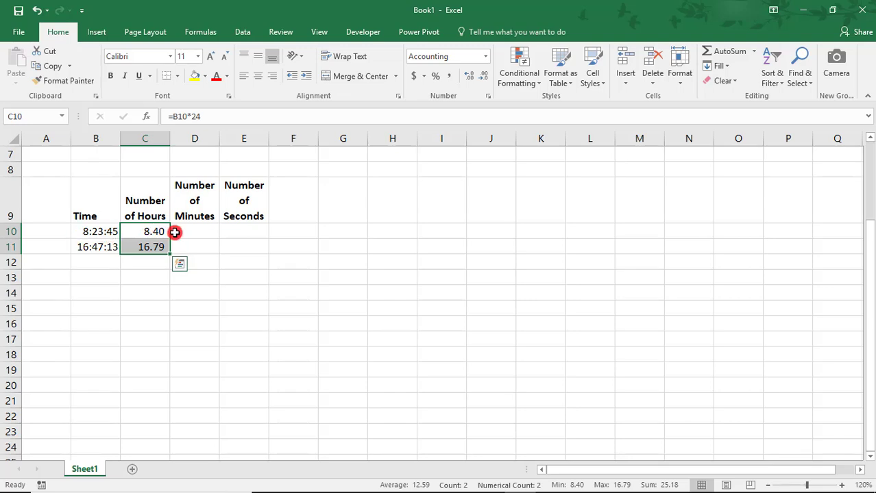
click(145, 231)
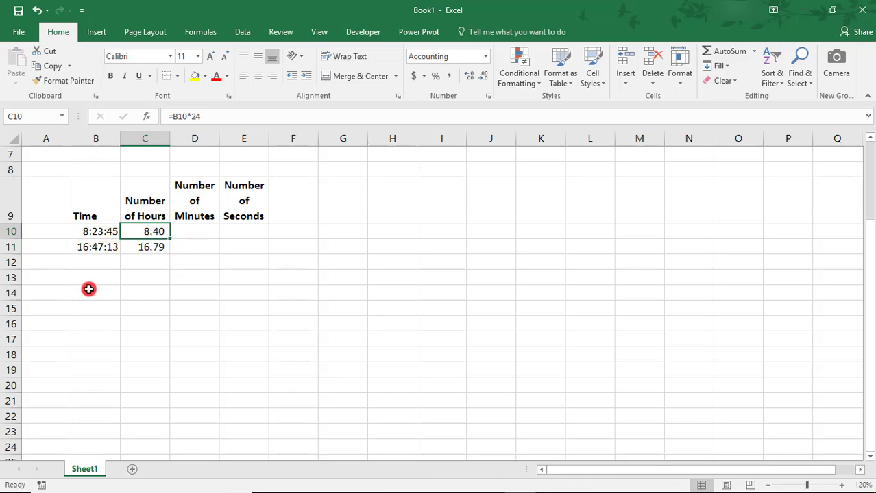
key(Down)
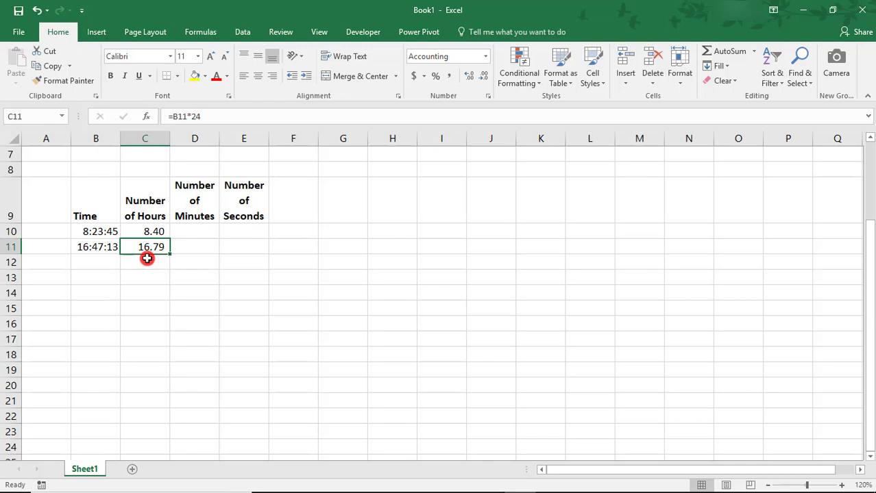
Enter =B10*(24*60) in D10 and fill it down to D11, giving 503.75 and 1,007.22.
key(Up)
key(Right)
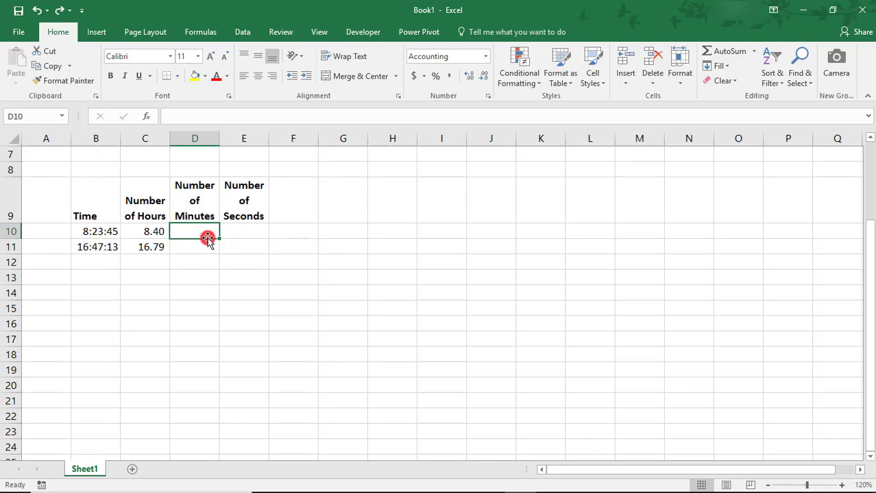
text(=B10)
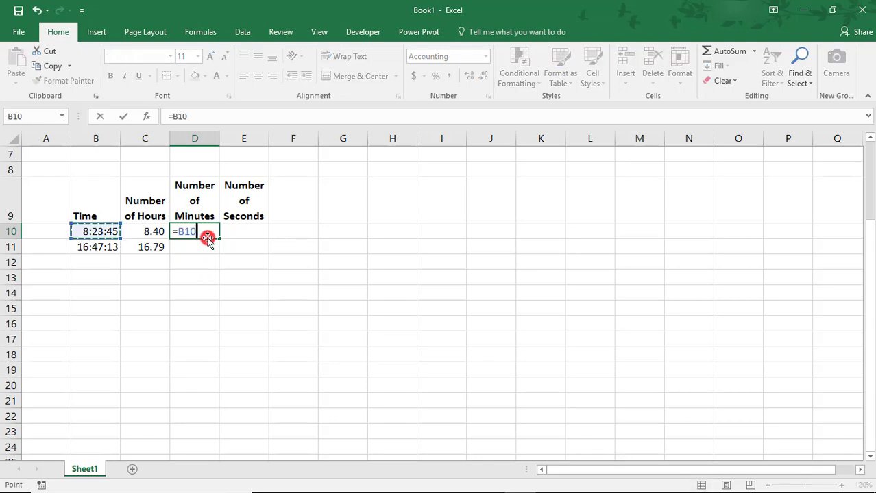
text(*)
text((24*)
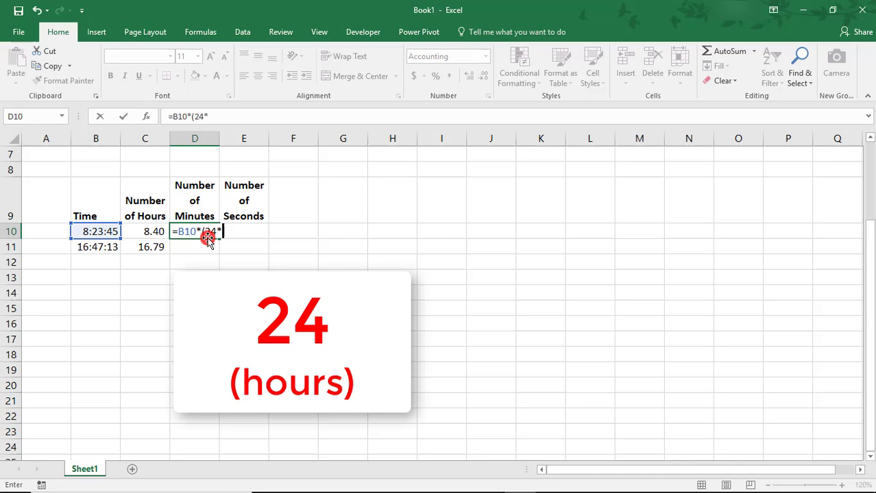
text(60))
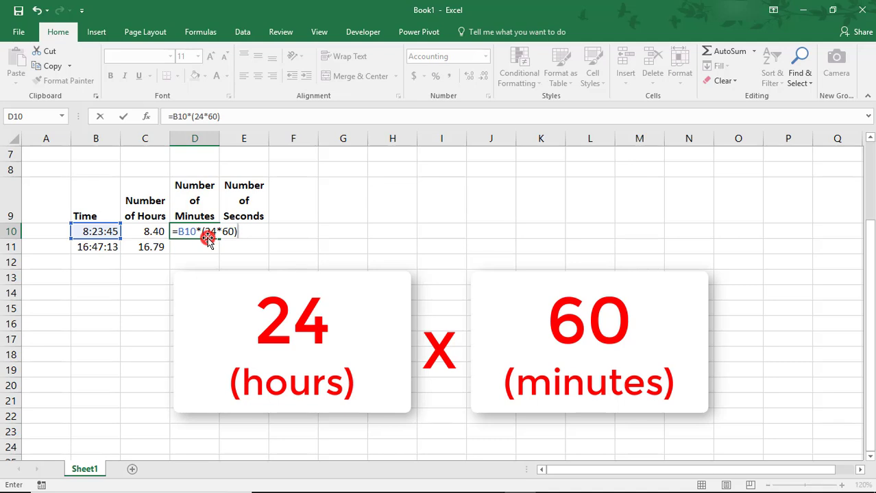
key(Return)
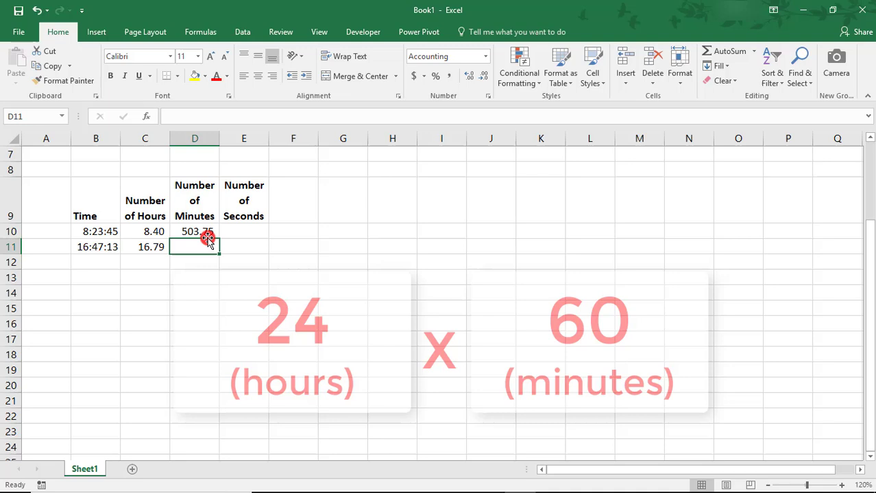
key(ctrl+d)
double_click(220, 143)
Enter =B10*(24*60*60) in E10 and copy it to E11, giving 30,225.00 and 60,433.00.
click(240, 228)
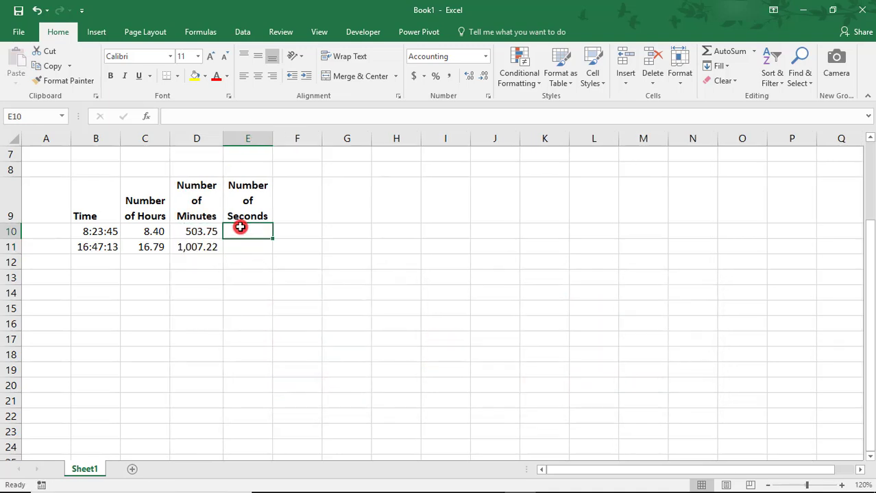
text(=)
key(Left)
key(Left)
key(Left)
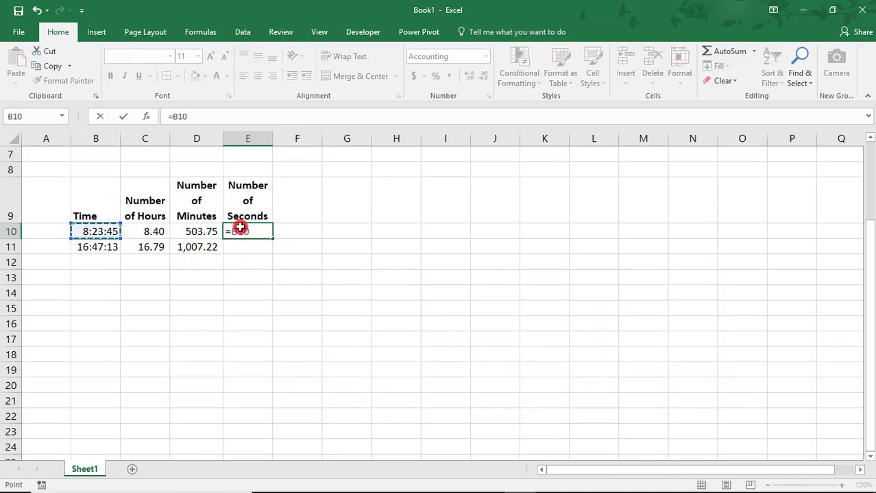
text(*()
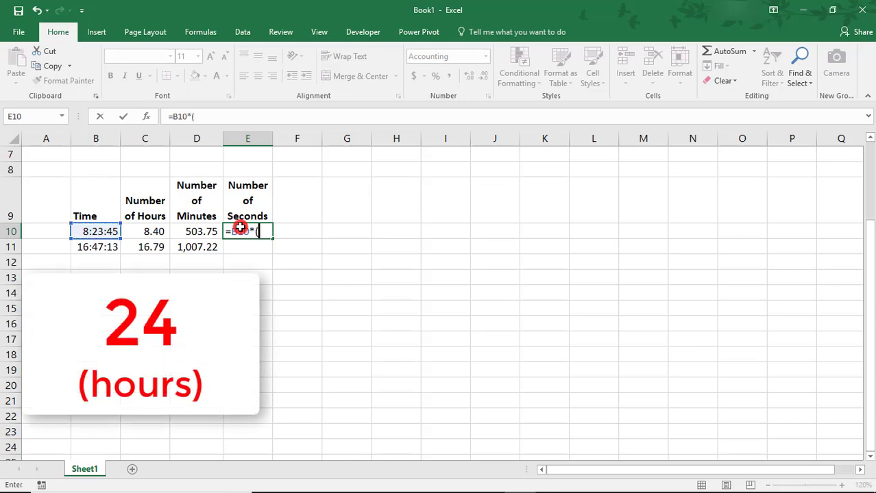
text(24*60)
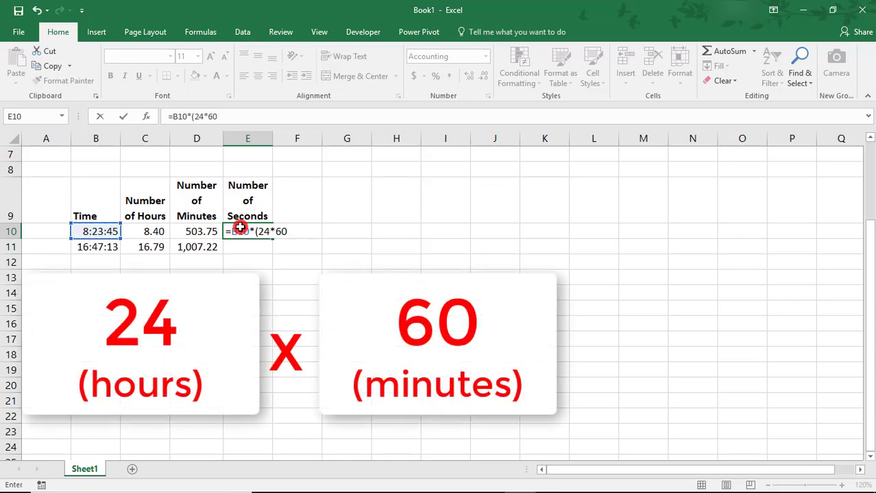
text(*60)
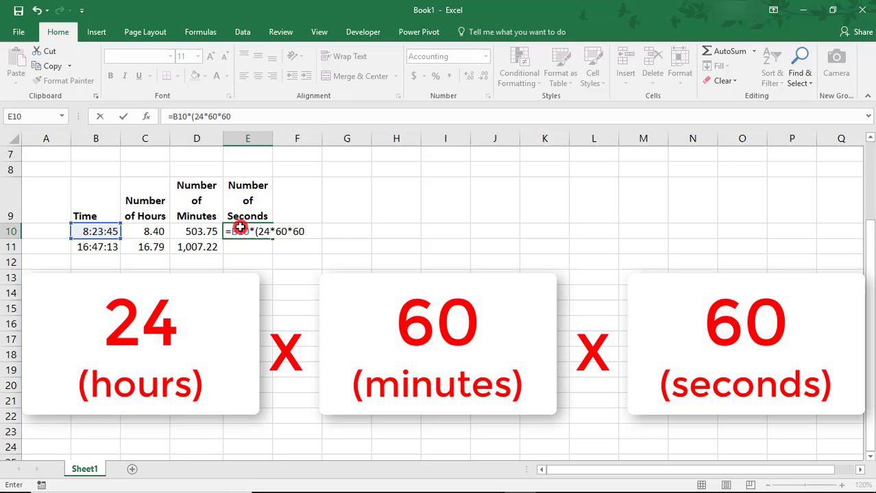
text())
key(Return)
key(Up)
key(ctrl+c)
key(Down)
key(Return)
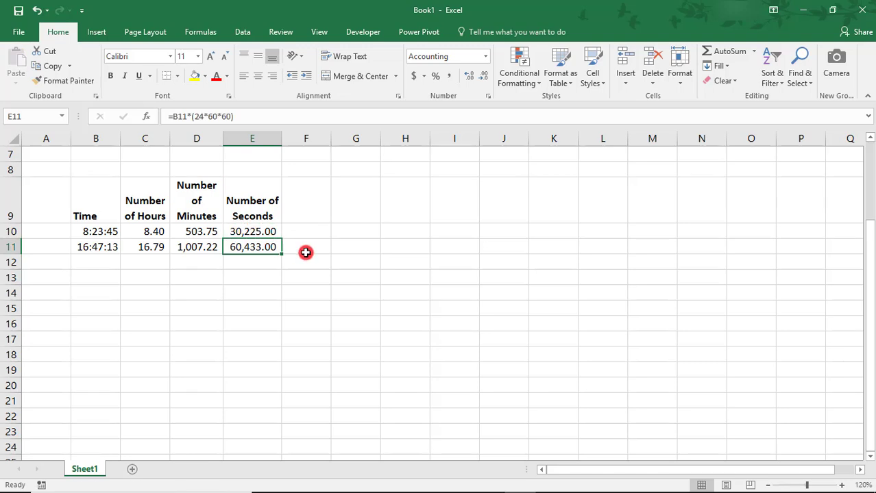